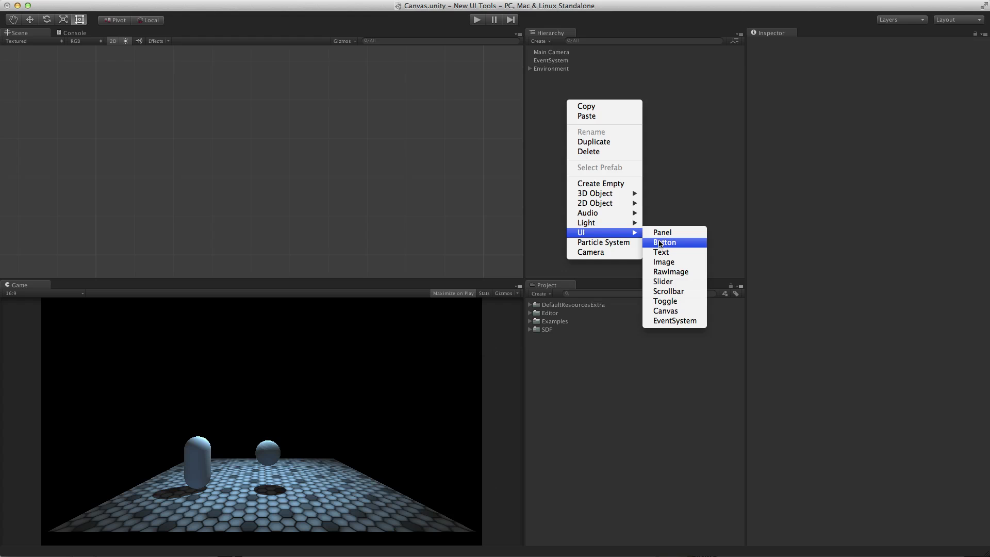
Add a UI Button, which creates a new Canvas, and select that Canvas
click(664, 242)
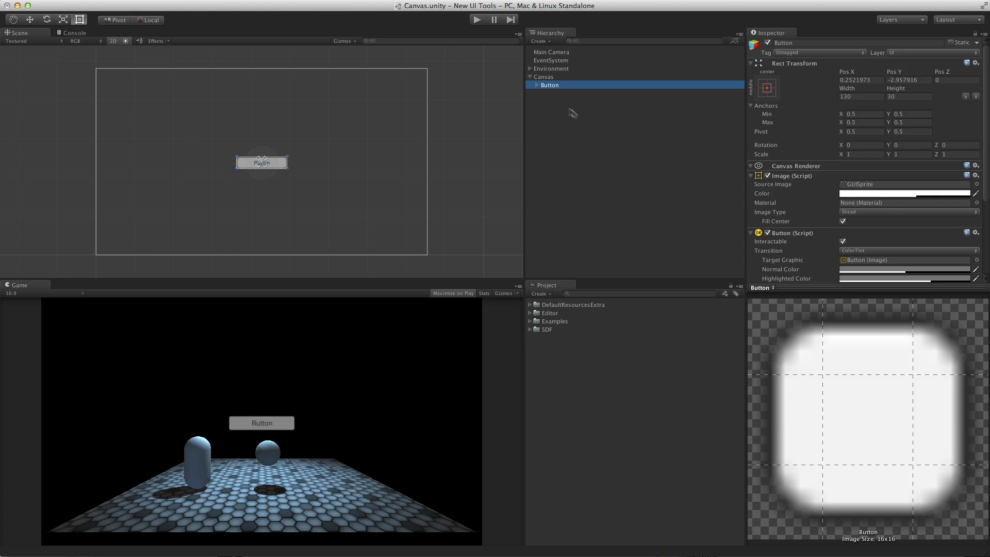
click(544, 76)
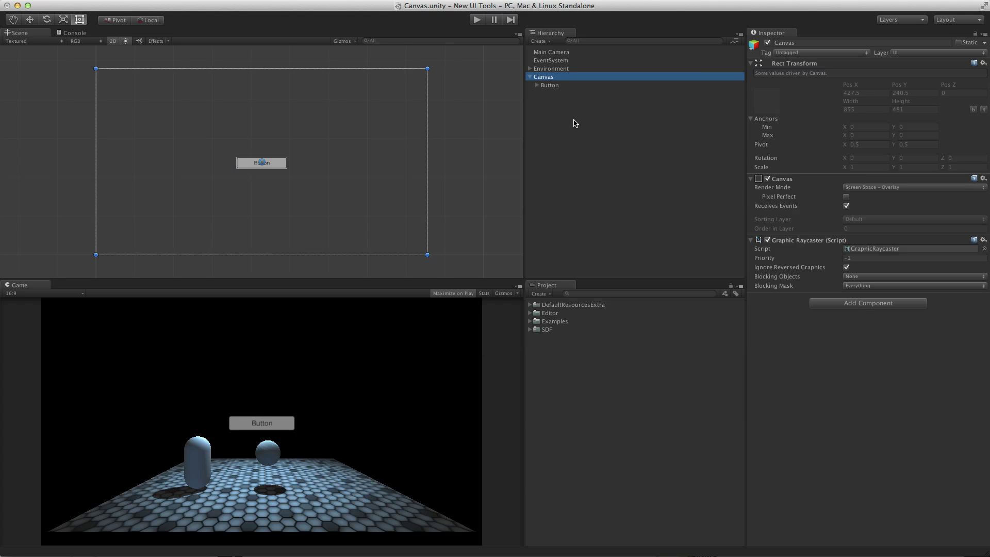
Select the Canvas's Button and keep the Canvas render mode as Screen Space - Overlay
key(Down)
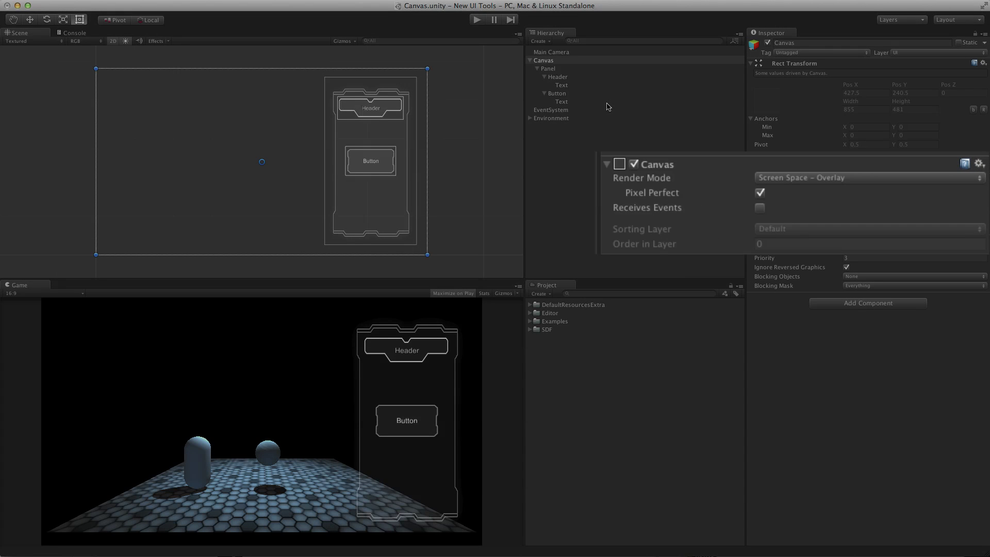
click(914, 176)
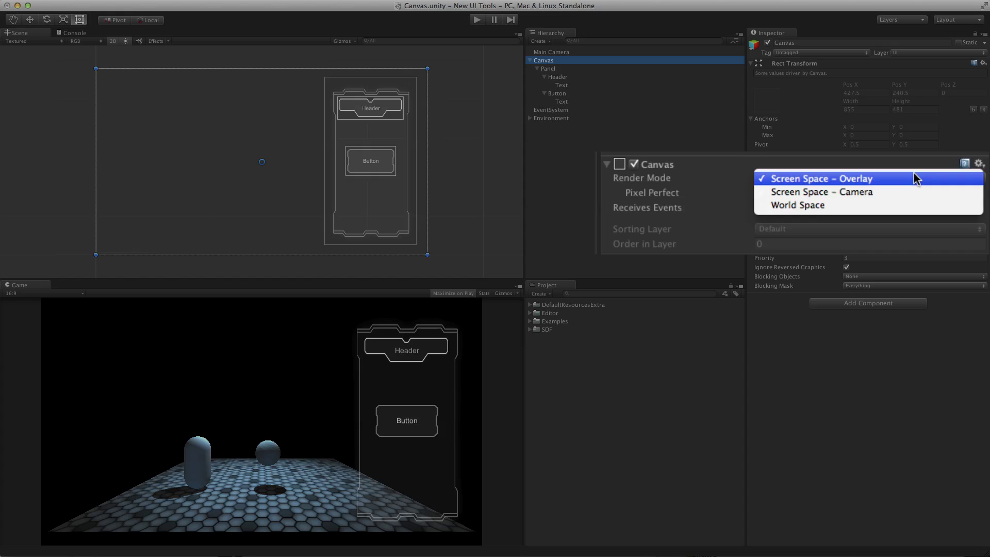
click(916, 178)
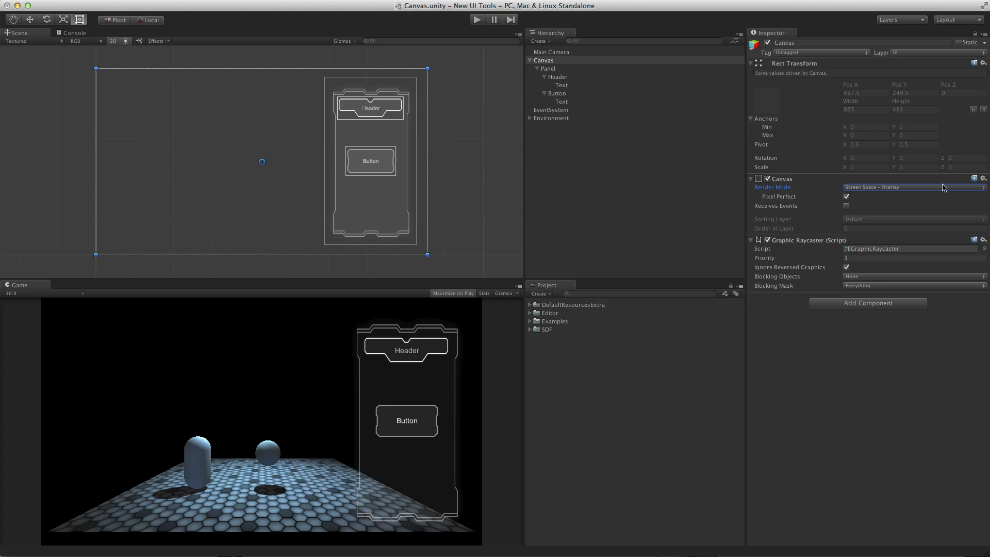
click(43, 294)
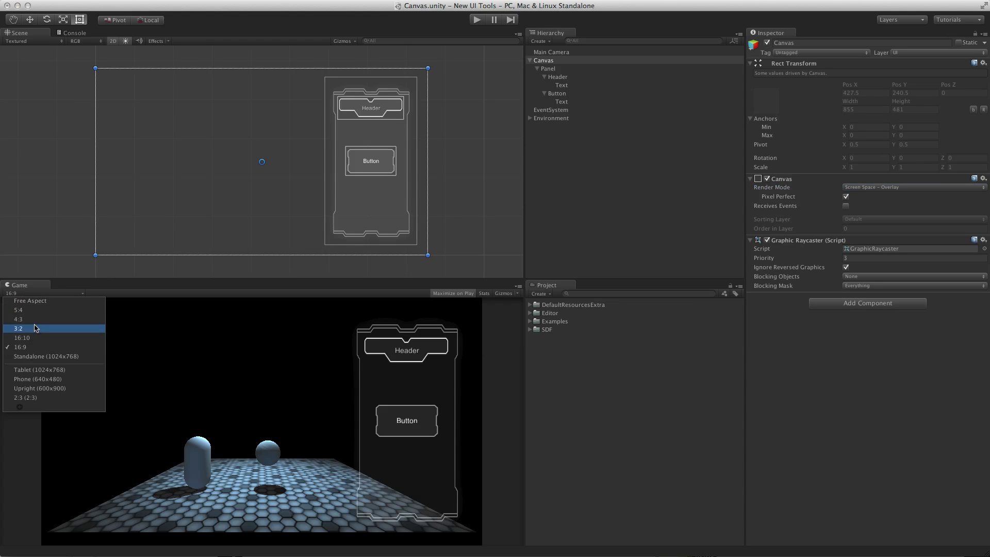
click(35, 331)
click(24, 294)
click(31, 322)
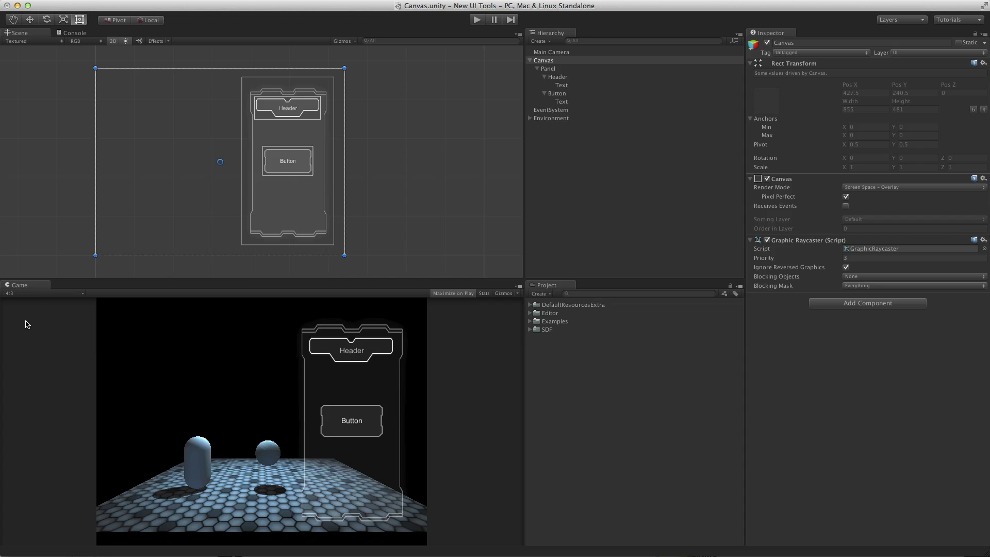
click(24, 294)
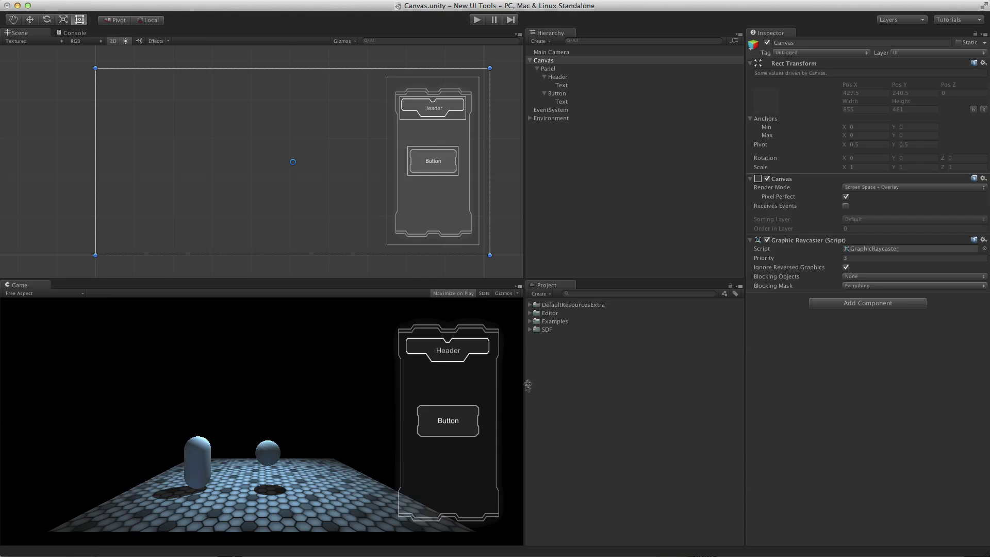
drag(526, 383, 634, 375)
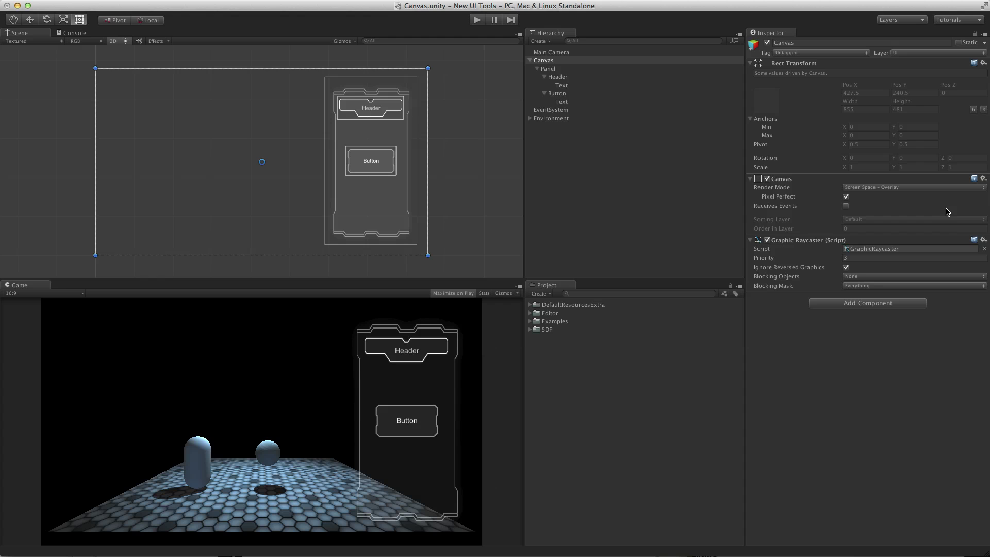
Set the Canvas to Screen Space - Camera with Perspective UI Camera, and rotate Panel Y about 20°
click(927, 187)
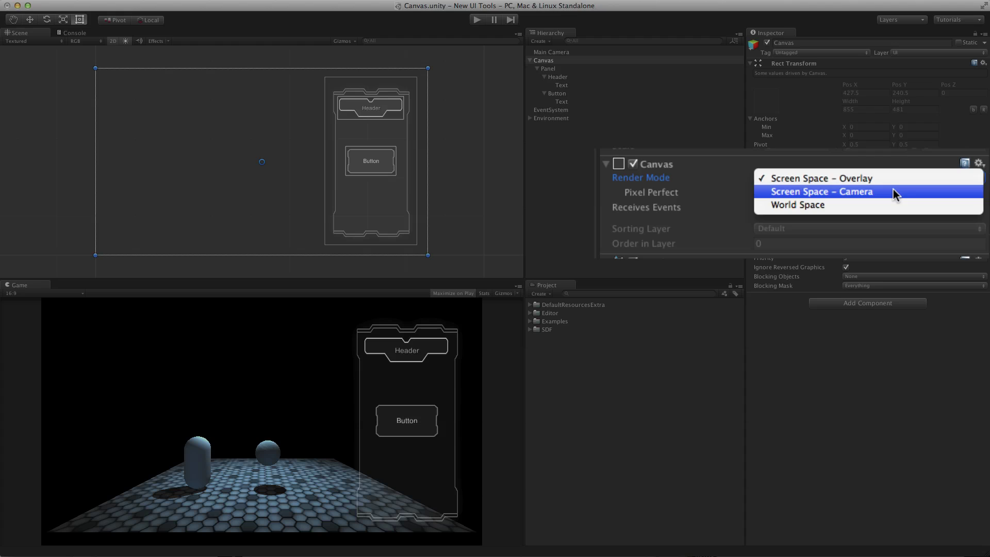
click(896, 193)
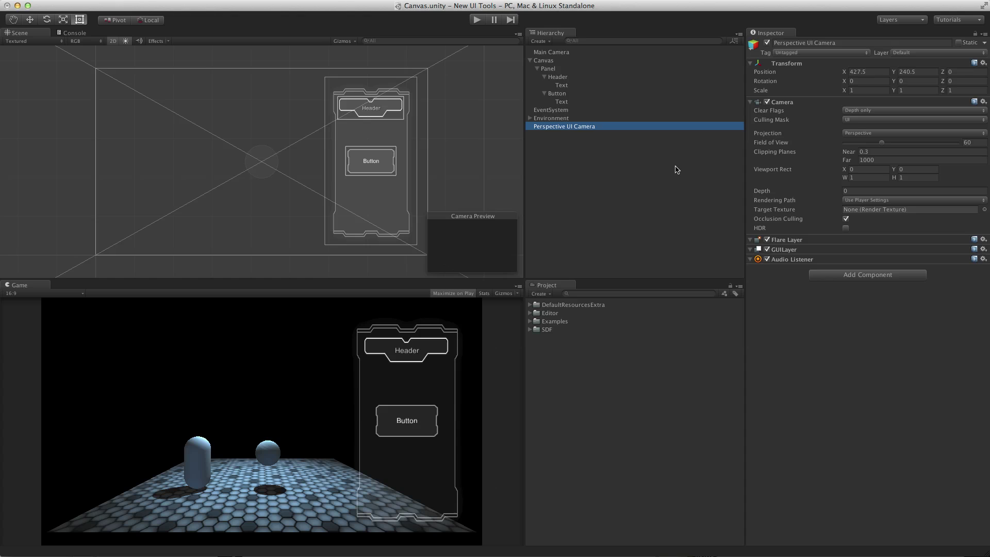
click(557, 60)
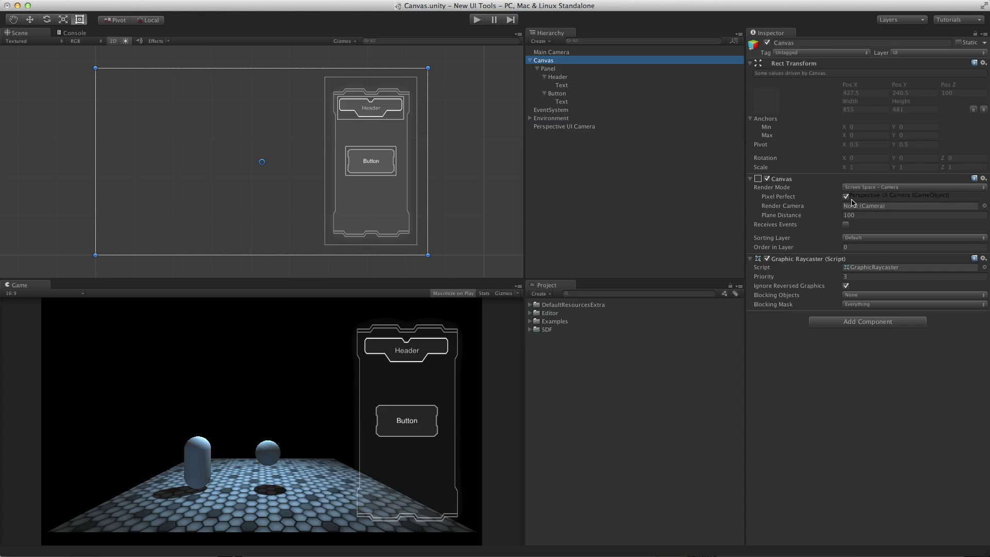
drag(573, 126, 857, 206)
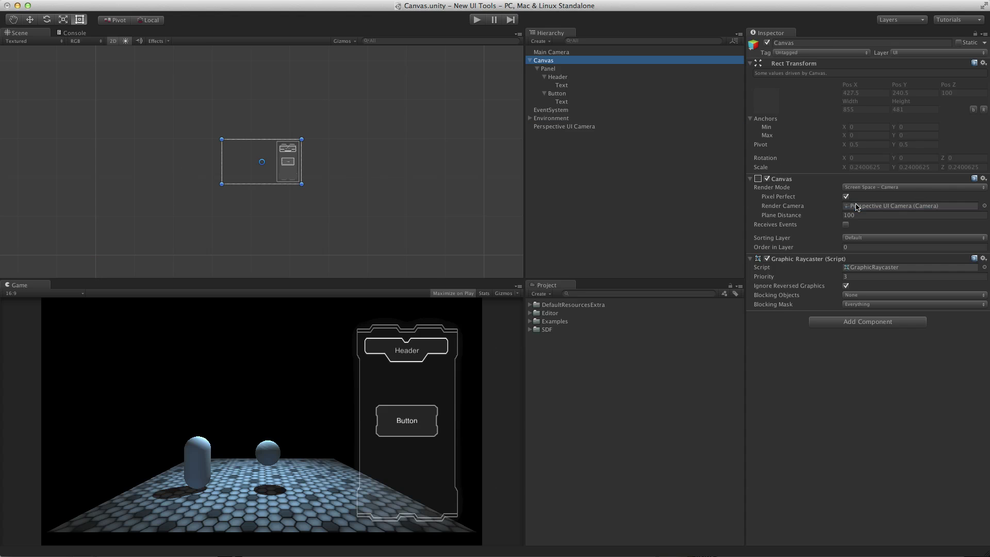
click(548, 68)
drag(894, 145, 920, 146)
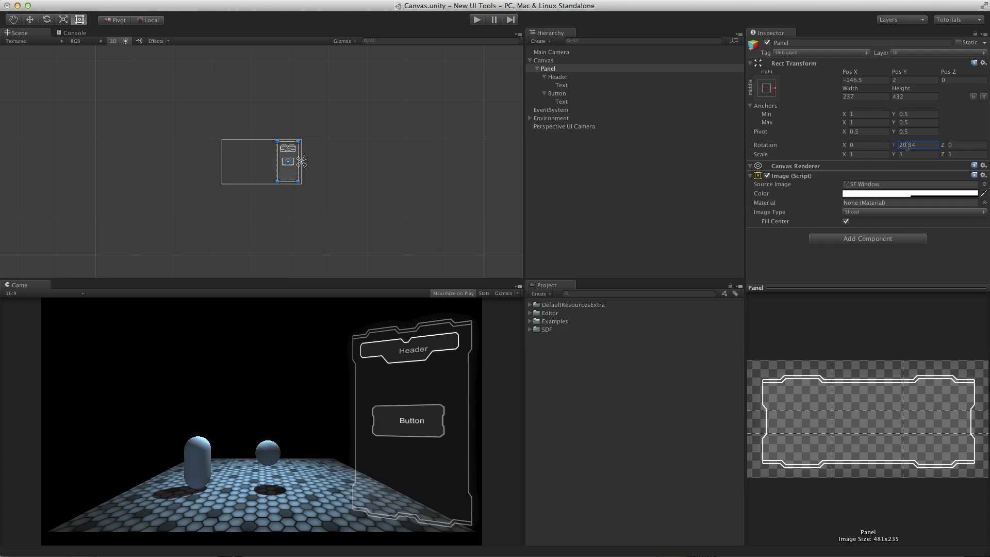
Select Perspective UI Camera, undo a viewport offset change, set a free aspect Game view, and narrow the panes
click(571, 127)
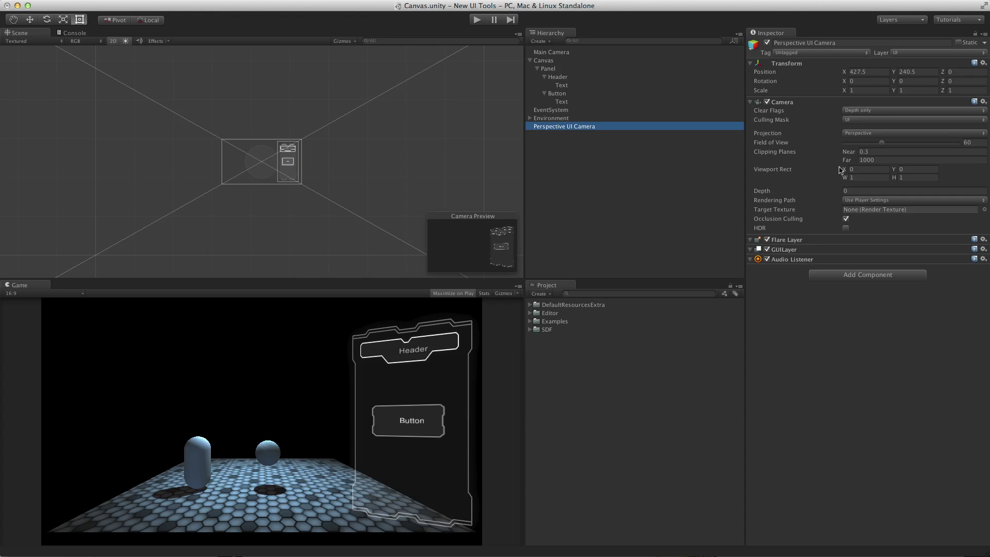
drag(843, 170, 842, 169)
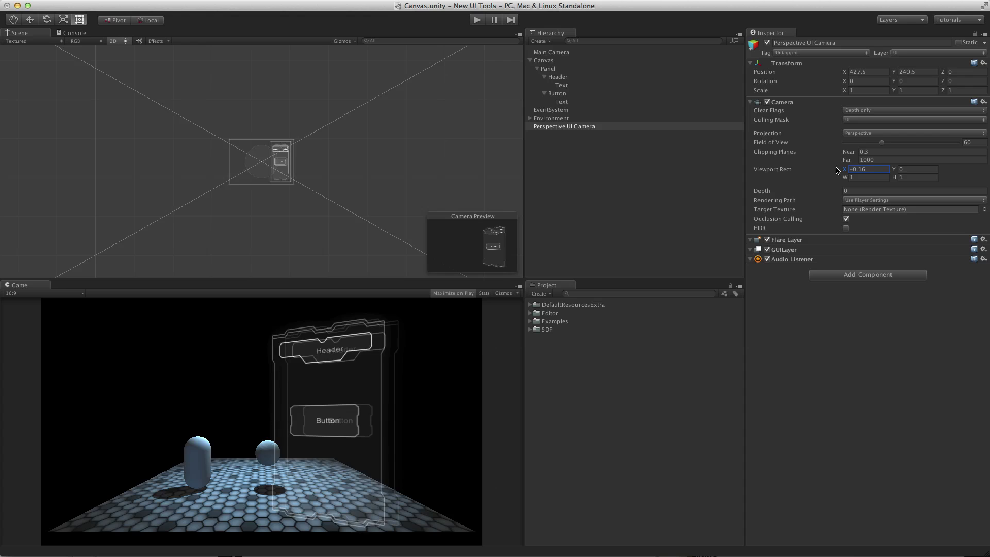
key(ctrl+z)
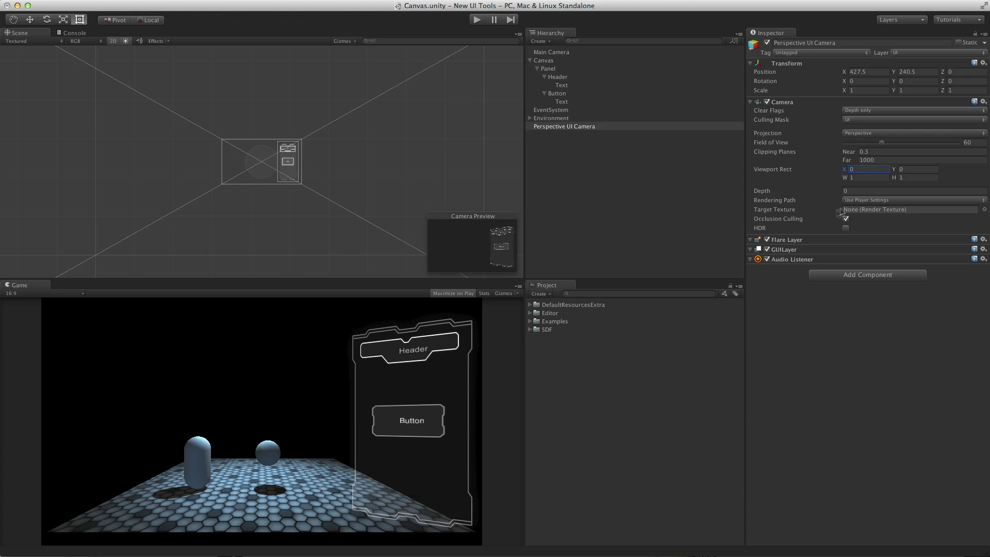
click(20, 293)
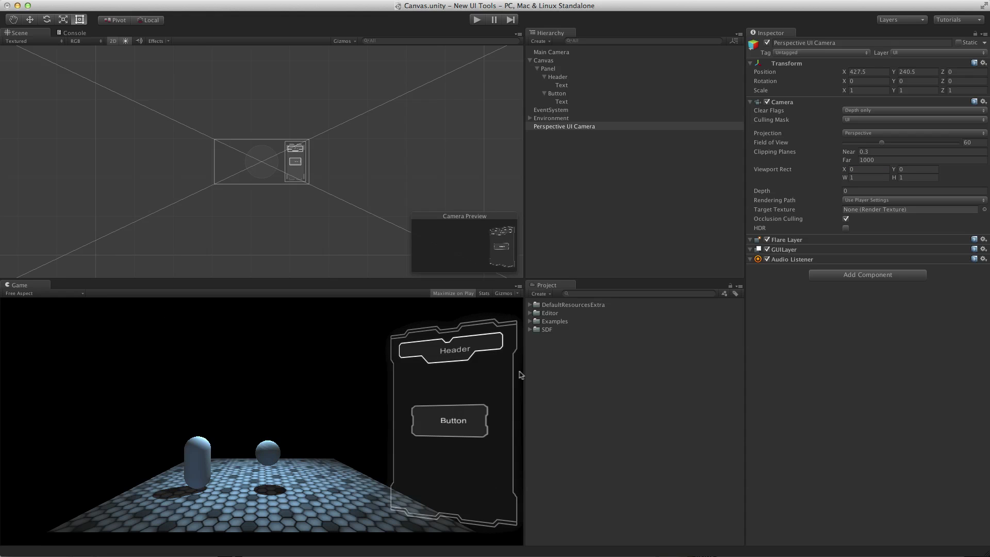
mouse_move(524, 374)
mouse_down()
mouse_move(227, 371)
mouse_move(472, 355)
mouse_up()
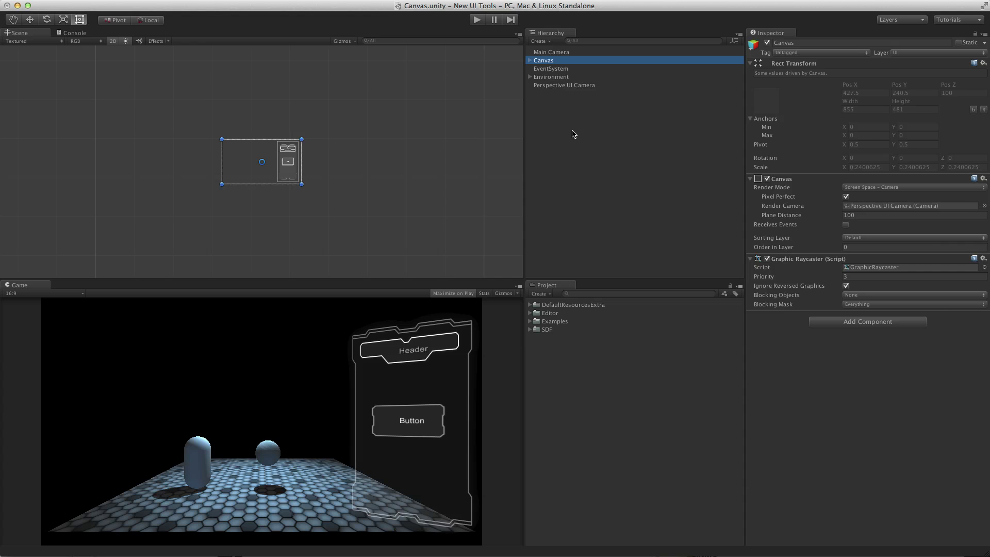
Switch the scene view to 3D and give Perspective UI Camera a yellow name label
click(564, 86)
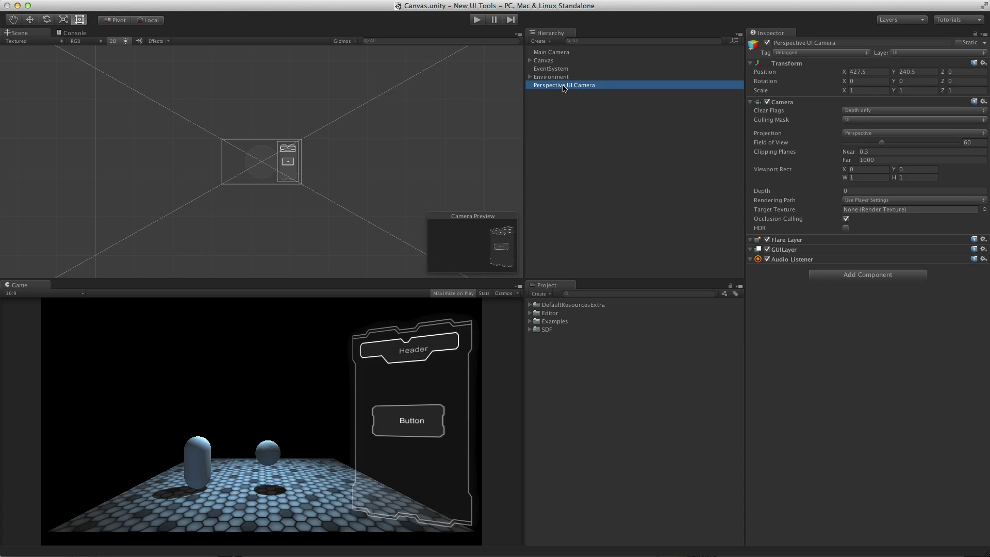
click(113, 41)
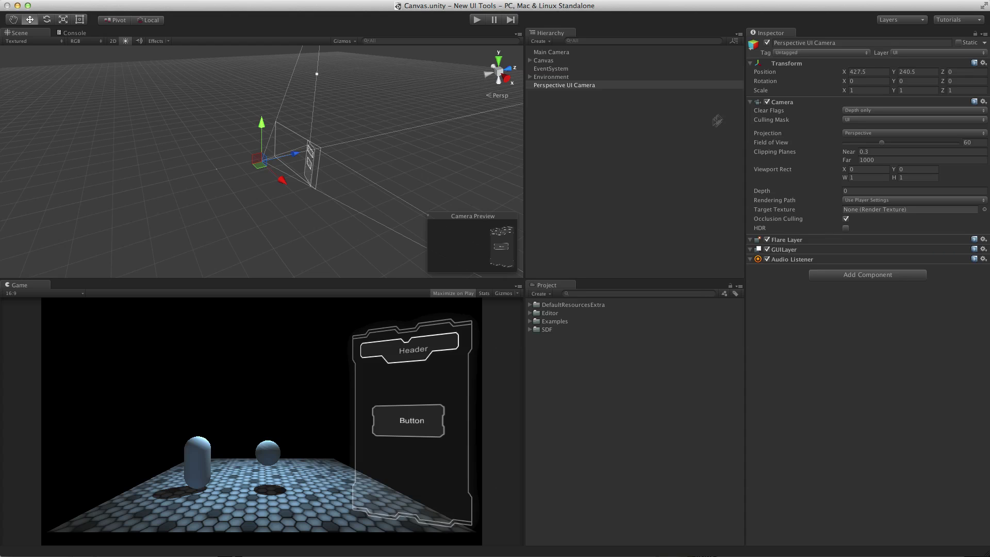
click(754, 45)
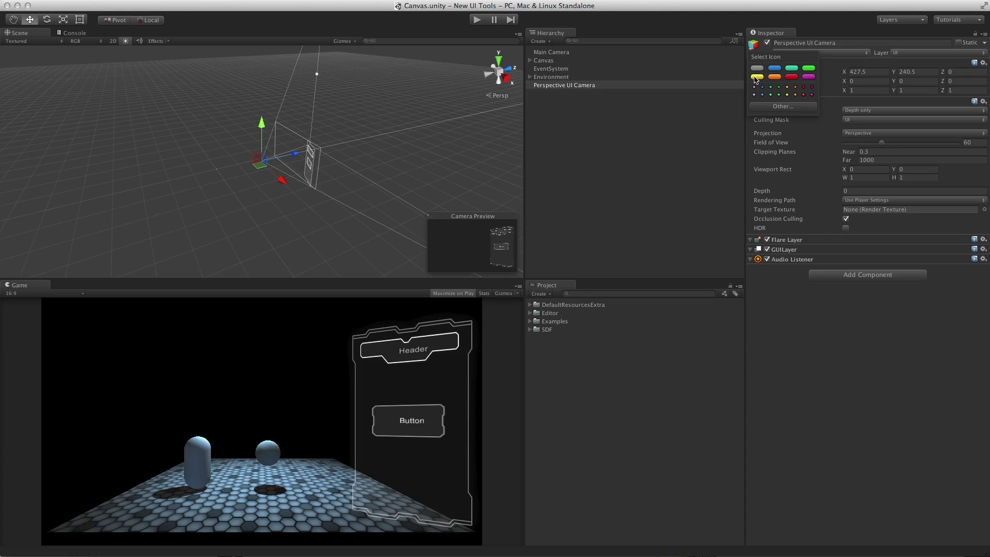
click(757, 77)
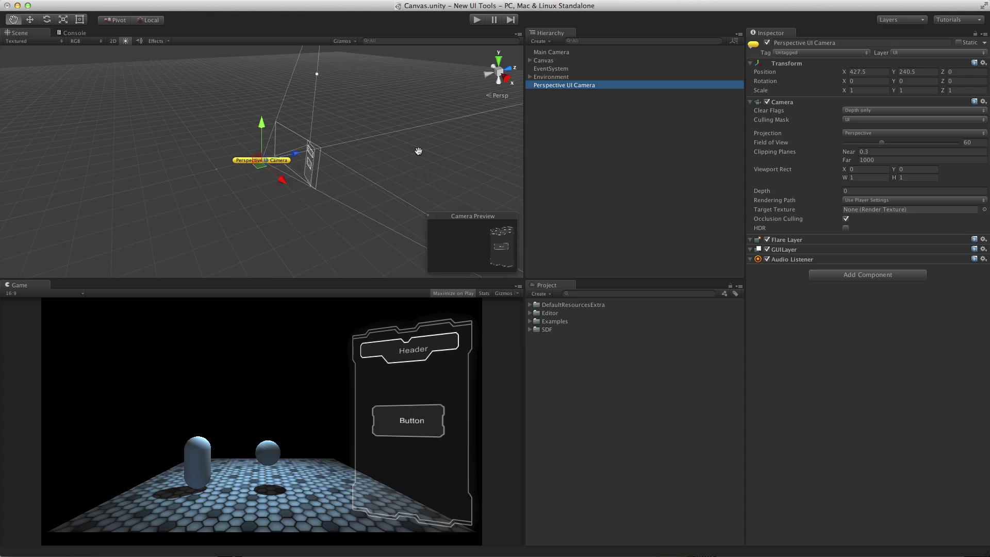
middle_drag(418, 200, 238, 178)
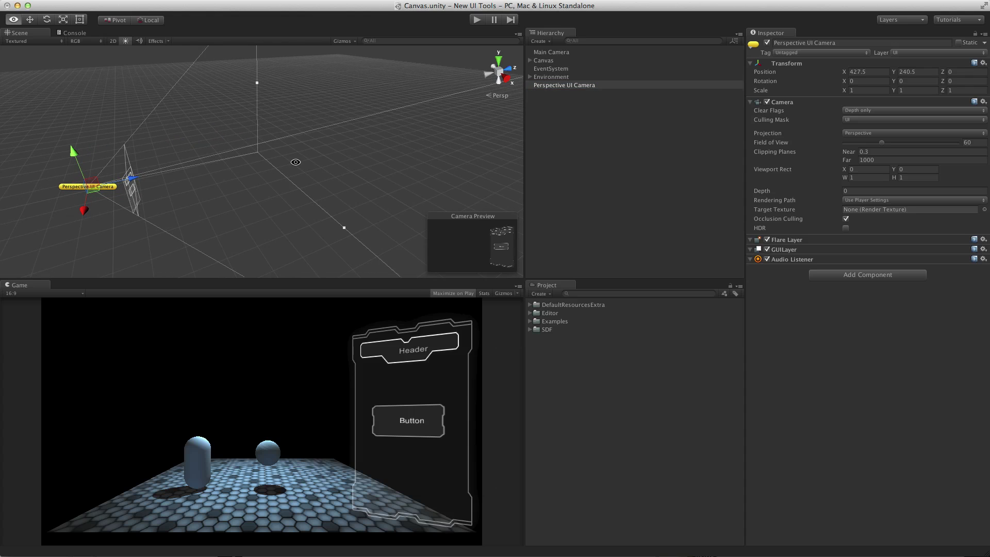
alt+drag(296, 161, 392, 102)
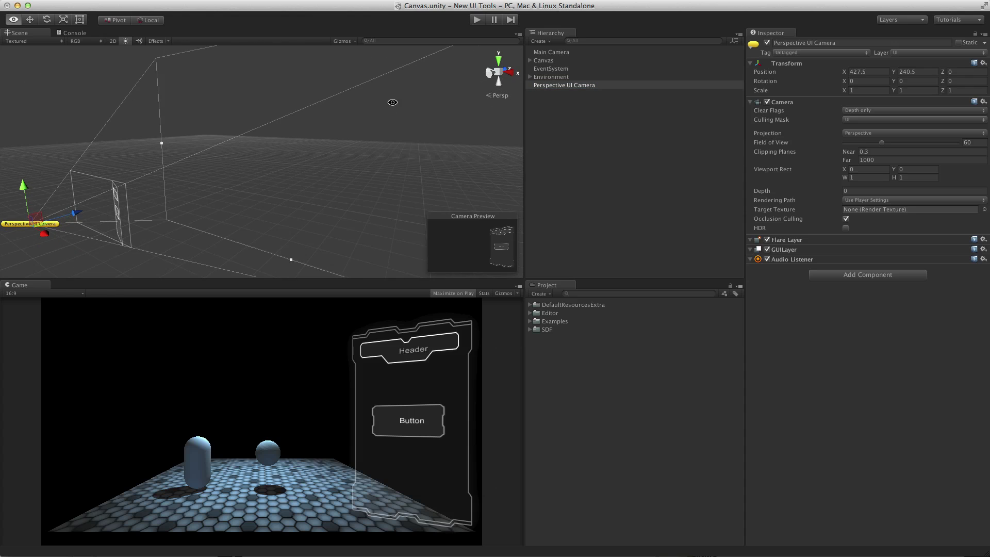
Set the Canvas Plane Distance to 201.6, then reselect Perspective UI Camera
click(576, 61)
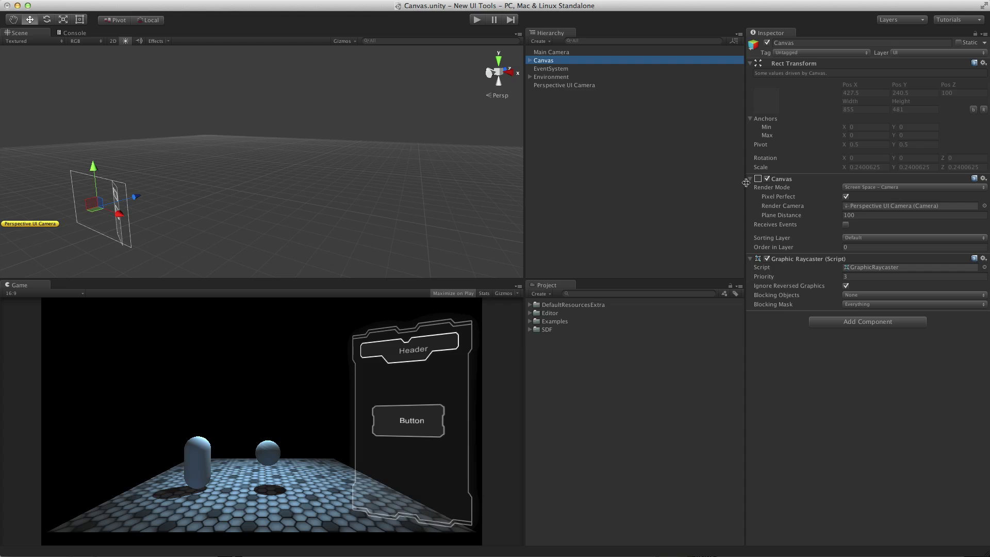
drag(773, 216, 909, 208)
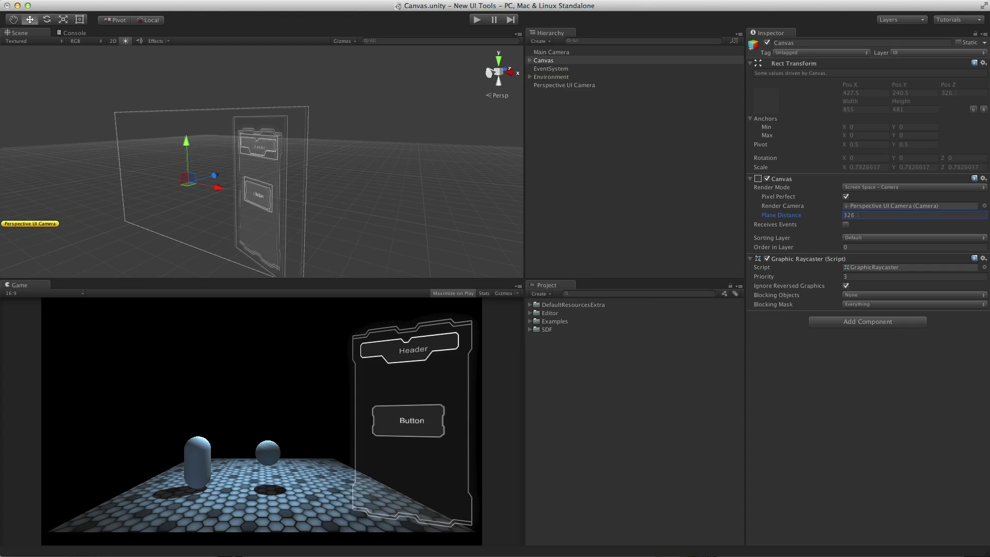
mouse_move(780, 216)
mouse_down()
mouse_move(659, 211)
mouse_move(850, 212)
mouse_move(774, 213)
mouse_up()
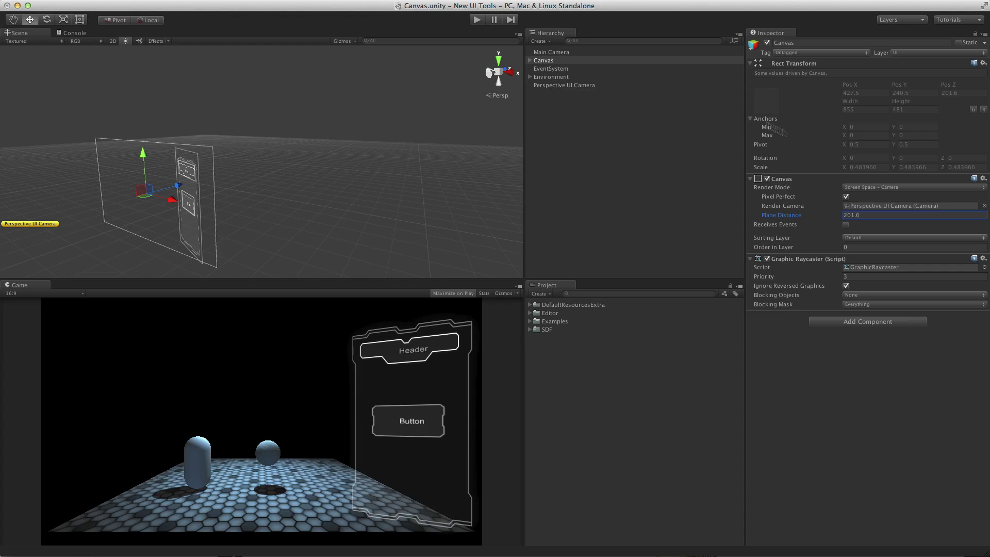
click(600, 85)
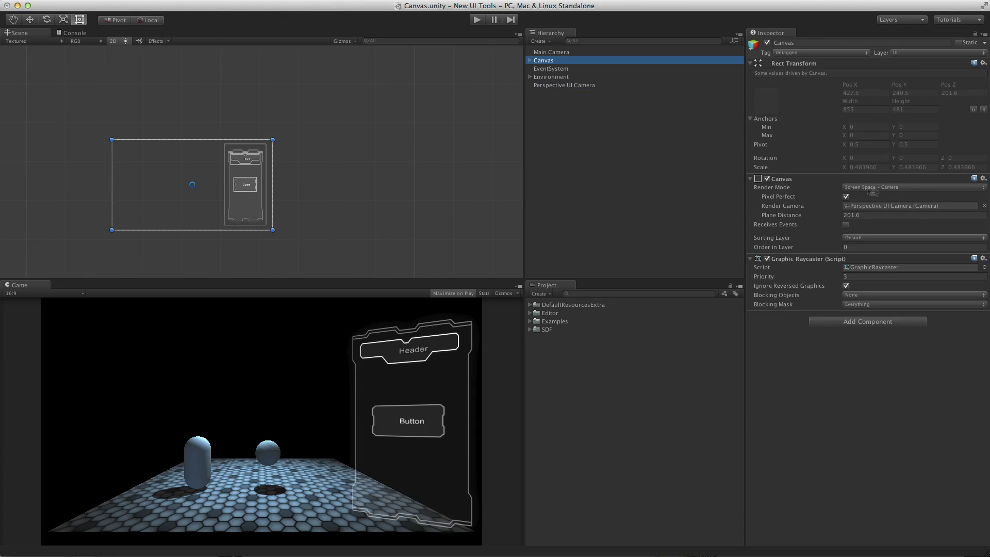
Change the Canvas Render Mode to World Space
click(963, 187)
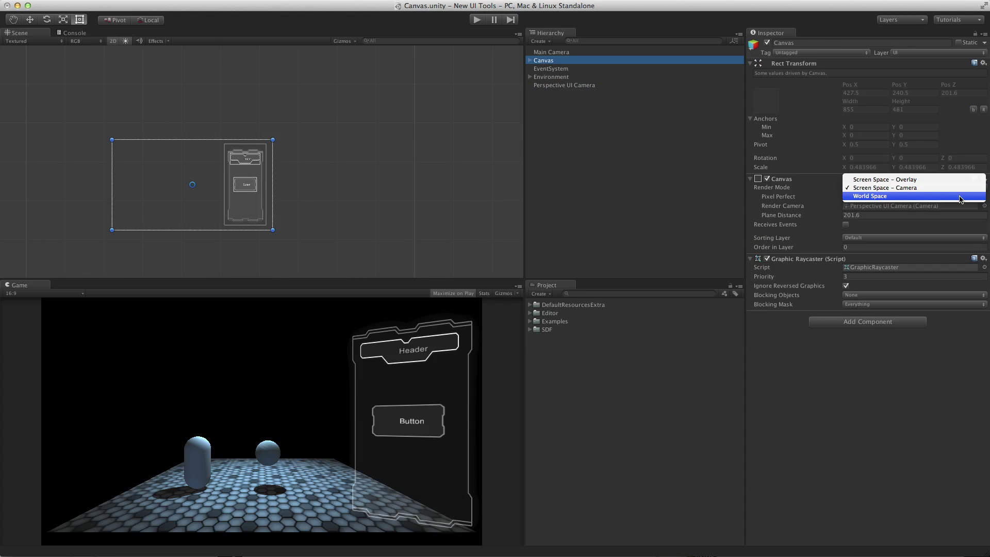
click(959, 196)
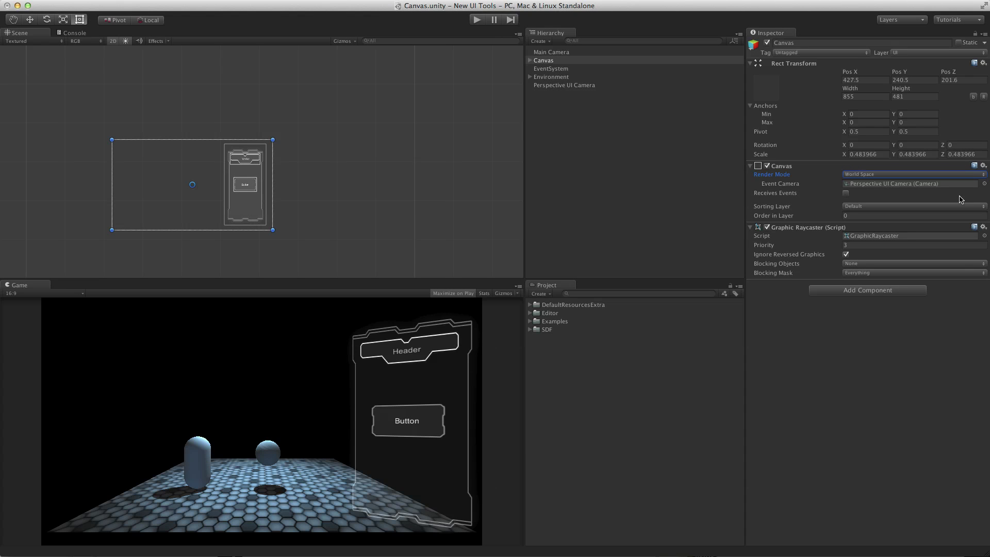
Add a new Canvas as a child of the Sphere under Environment
click(530, 76)
click(550, 85)
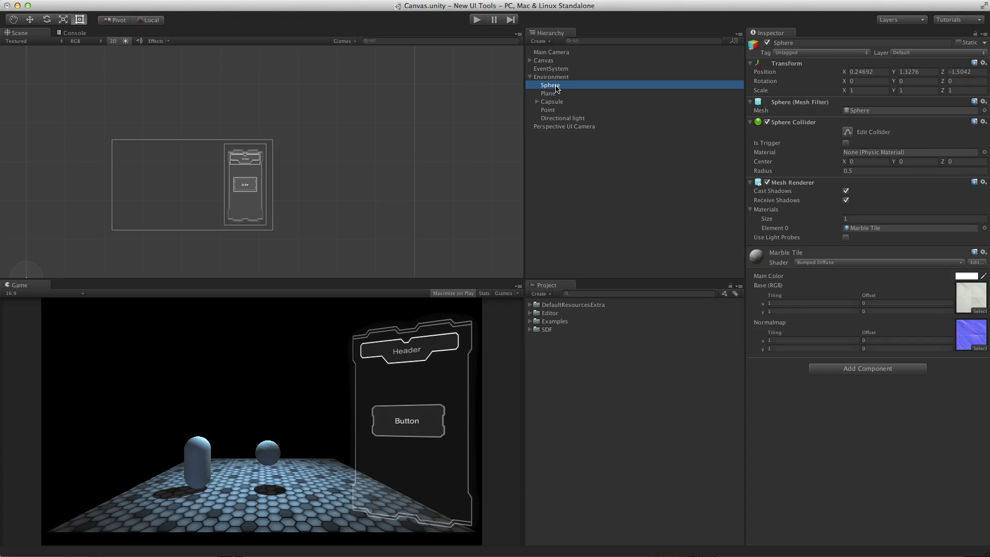
right_click(555, 85)
mouse_move(572, 216)
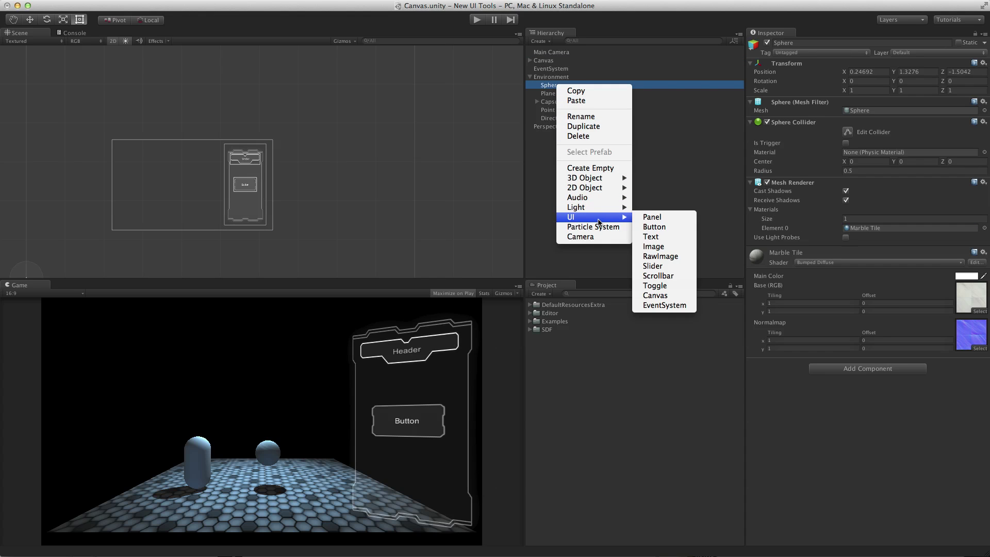
click(679, 296)
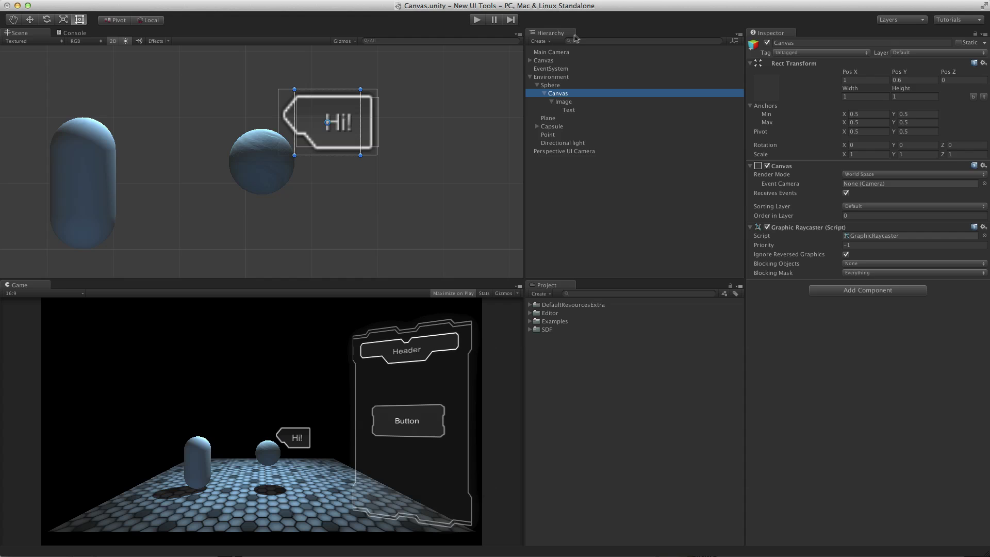
Assign Main Camera as the Sphere canvas's Event Camera
mouse_move(563, 52)
mouse_down()
mouse_move(719, 83)
mouse_move(874, 184)
mouse_up()
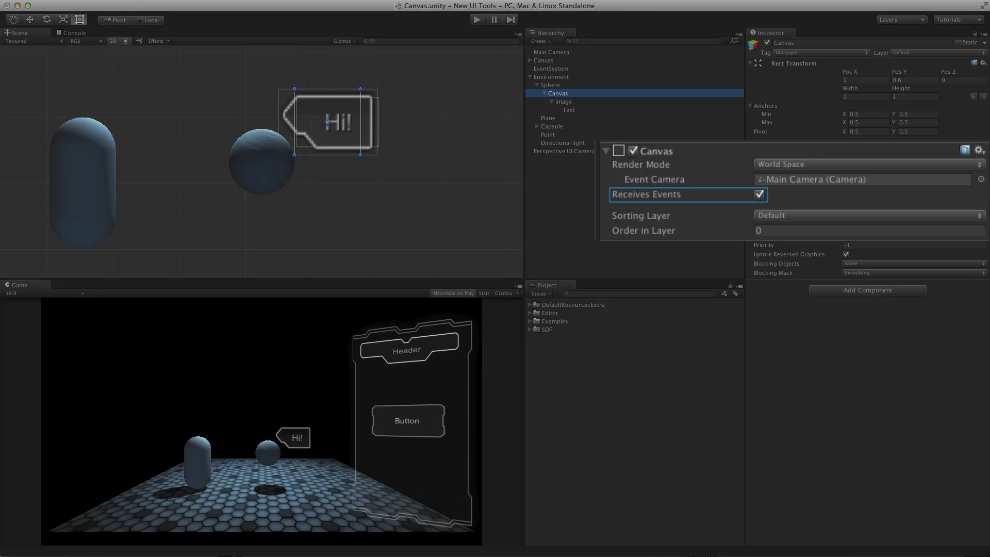